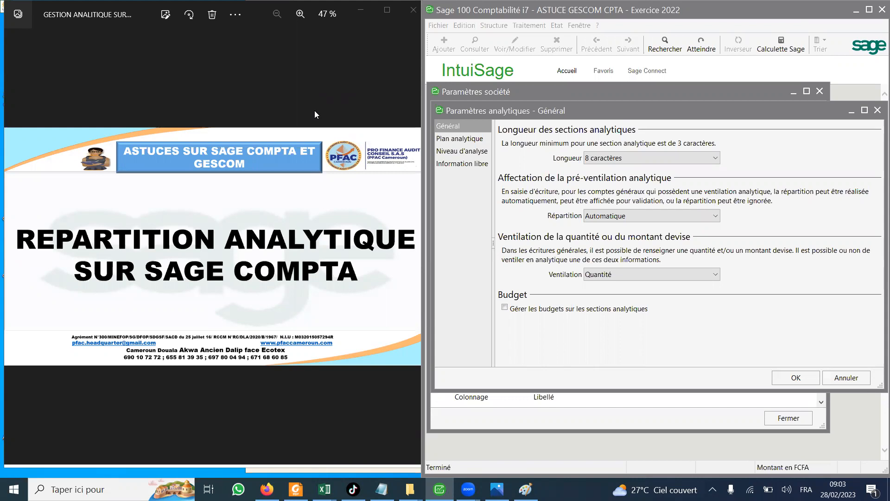
- Go through the presentation slides up to the instructions for configuring the base structure, analytic plans and analysis levels
click(416, 250)
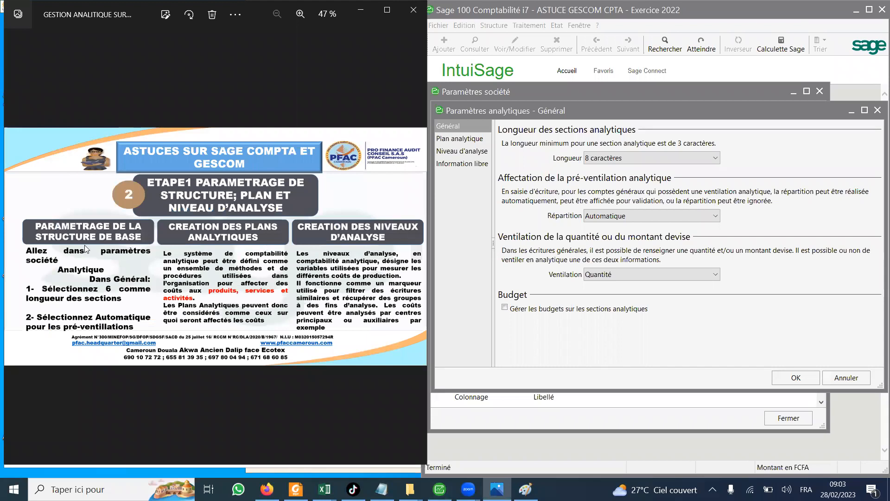
click(14, 247)
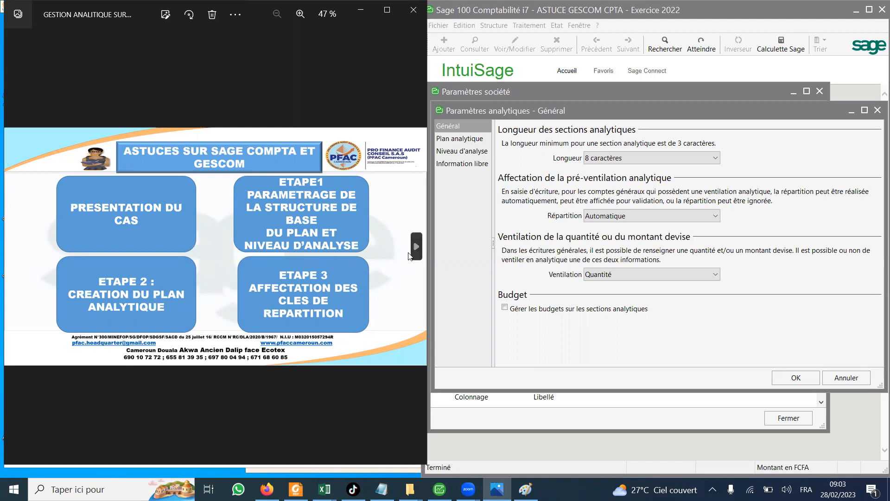
click(414, 246)
mouse_move(411, 254)
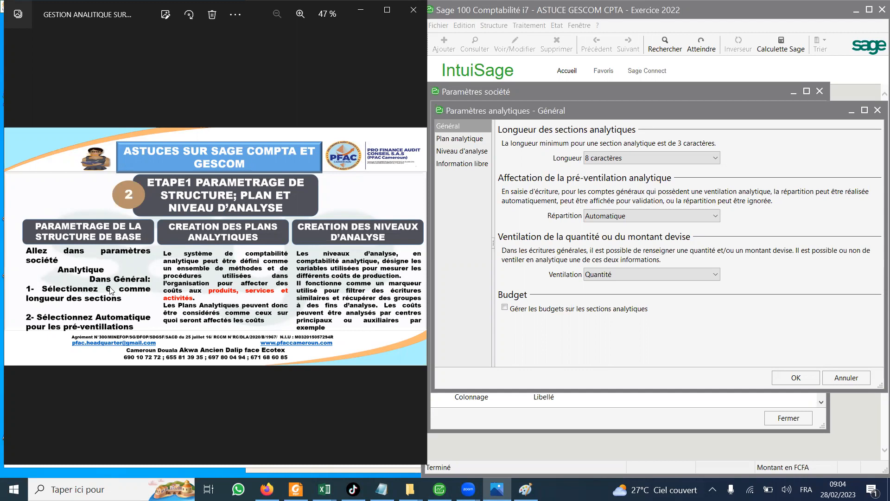
- In Sage 100 Comptabilité, review the analytic parameters for general options, plans and analysis levels, then validate them with the case slide displayed
click(463, 126)
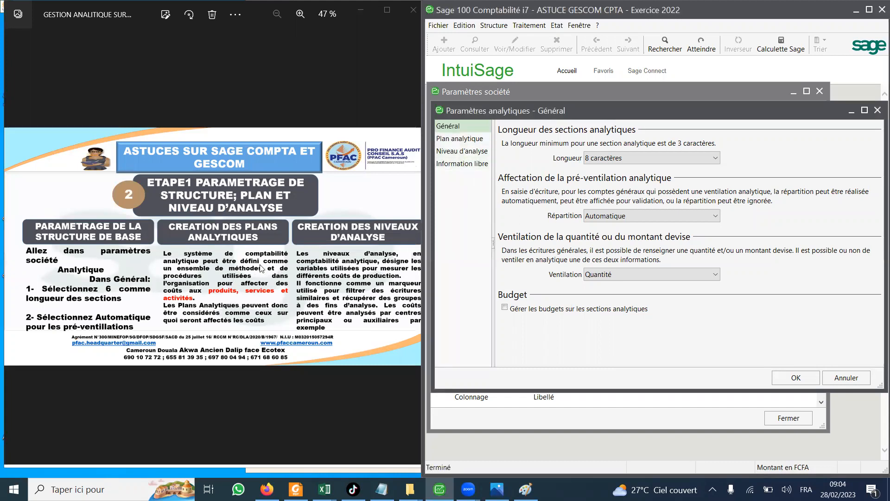
click(464, 139)
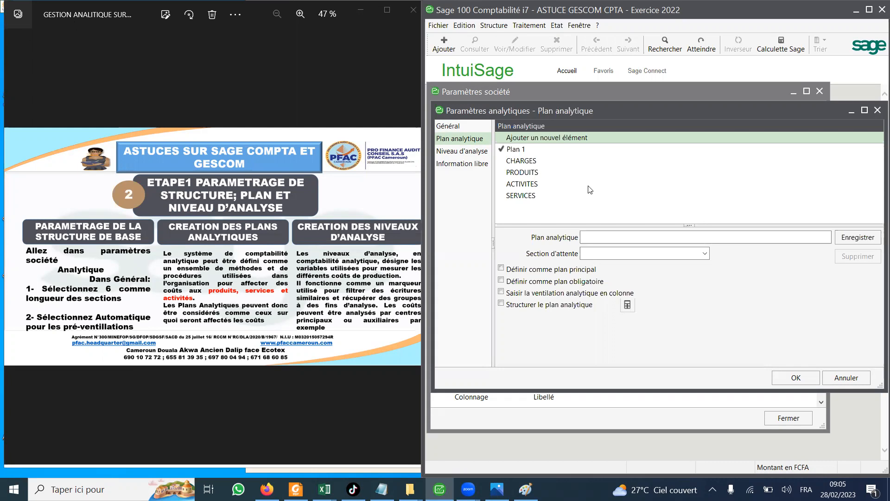
click(474, 152)
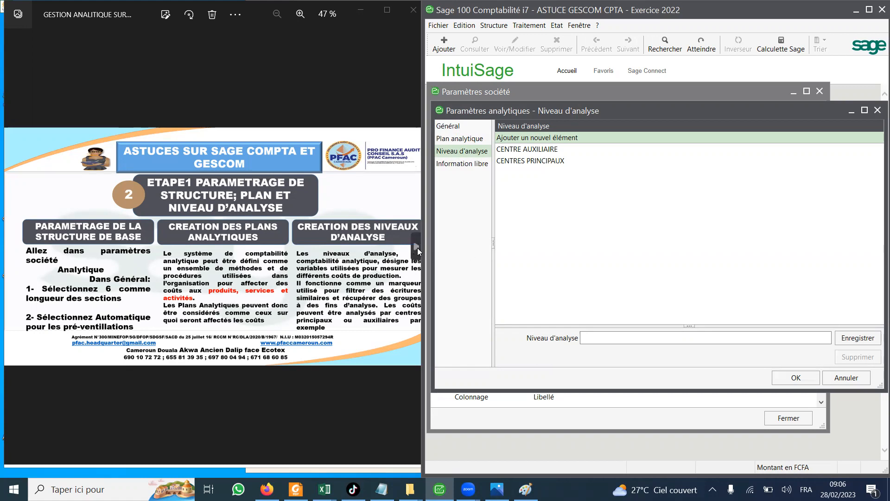
click(417, 248)
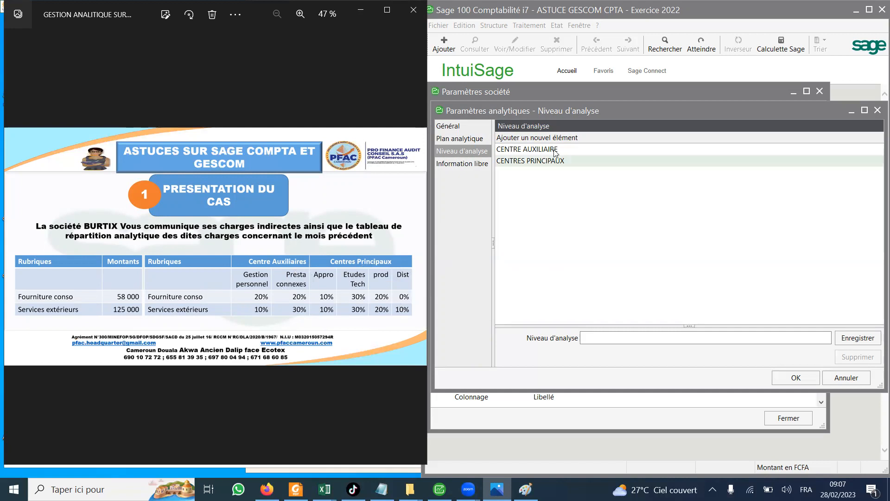
click(796, 377)
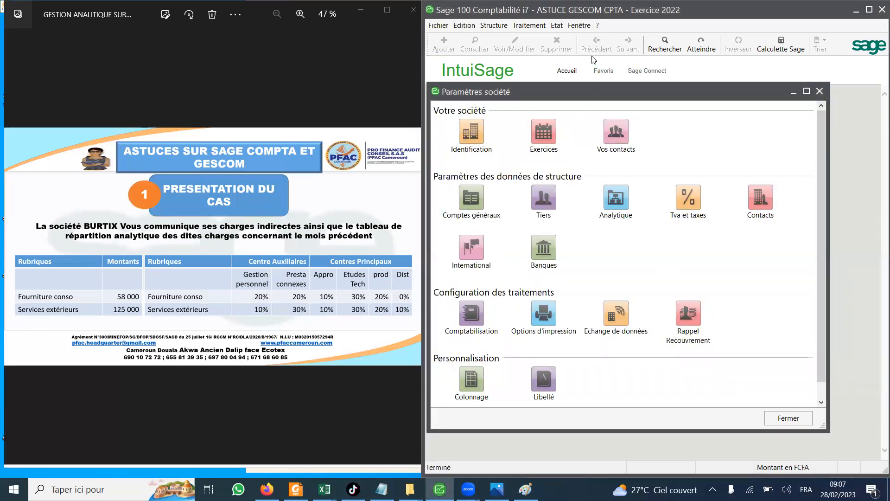
- Move the Sage window lower on the desktop and open the company's analytic plan (Plan analytique)
click(736, 42)
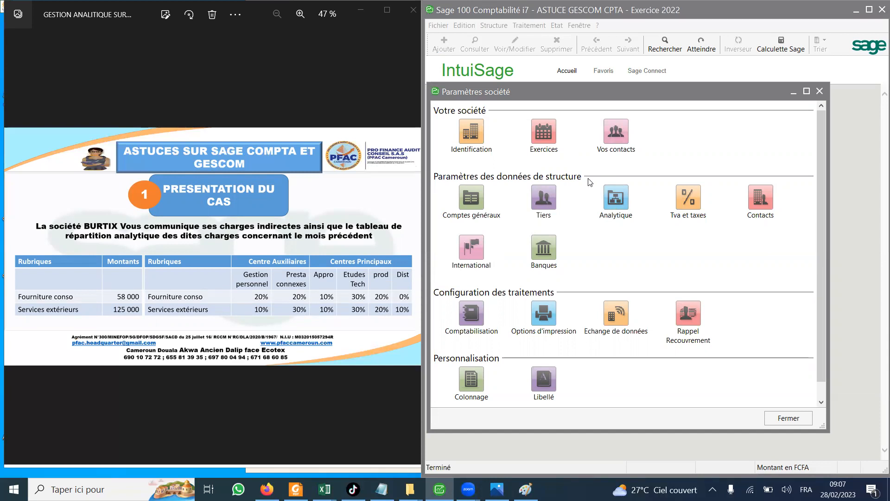
click(735, 5)
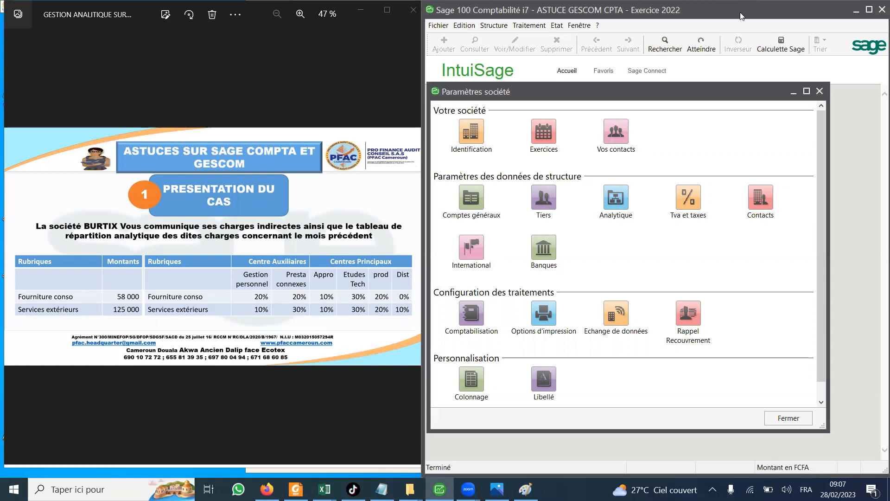
drag(742, 16, 742, 60)
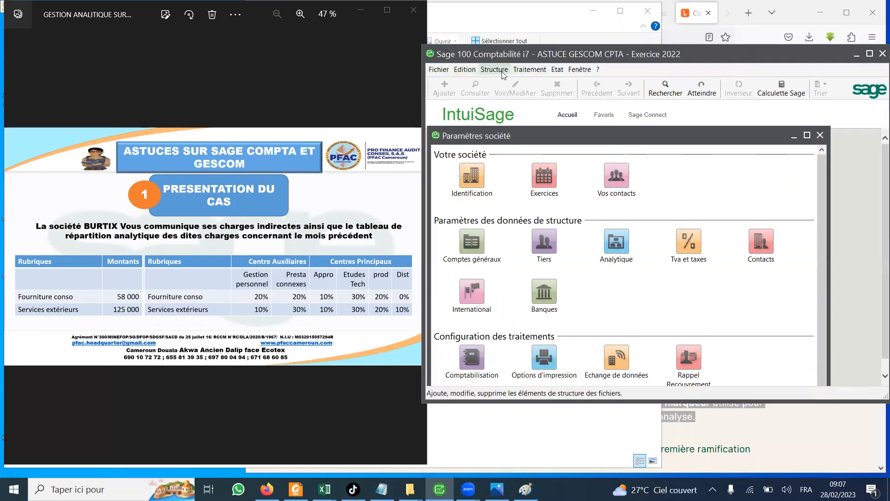
click(495, 70)
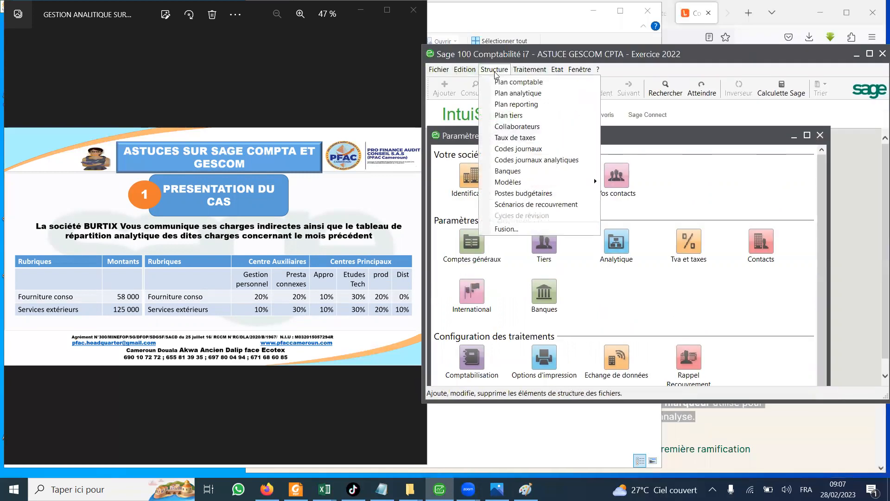
click(527, 95)
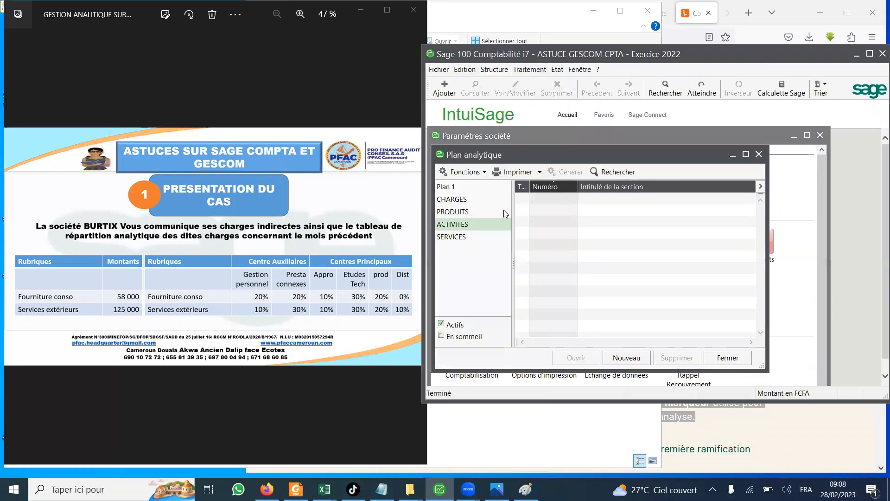
click(495, 70)
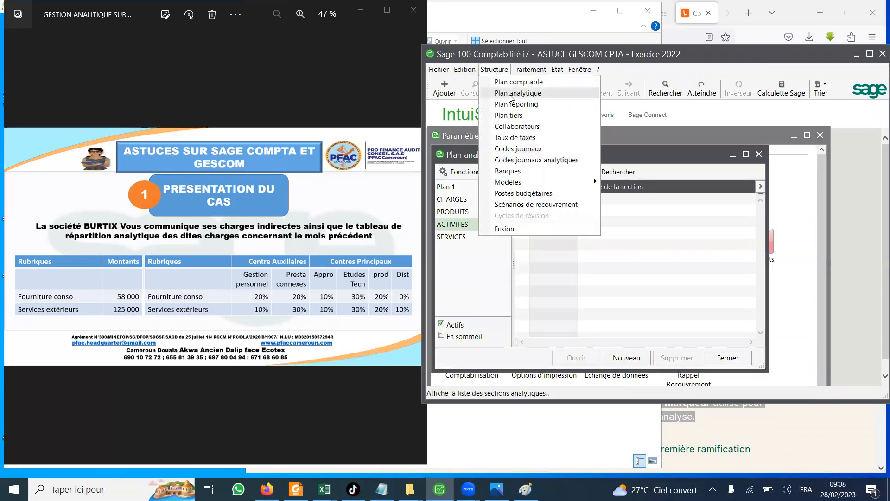
click(533, 94)
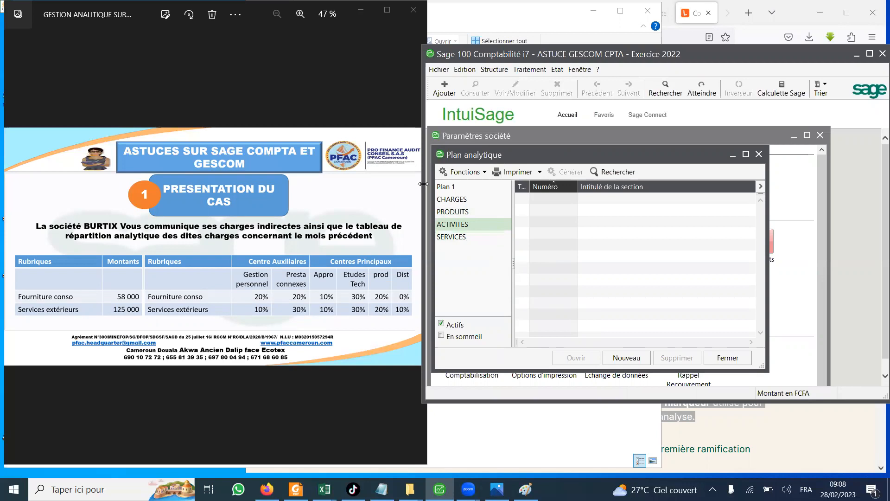
- Start a new section in the ACTIVITES plan with CENTRE AUXILIAIRE as its analysis level
click(456, 236)
click(458, 226)
click(625, 358)
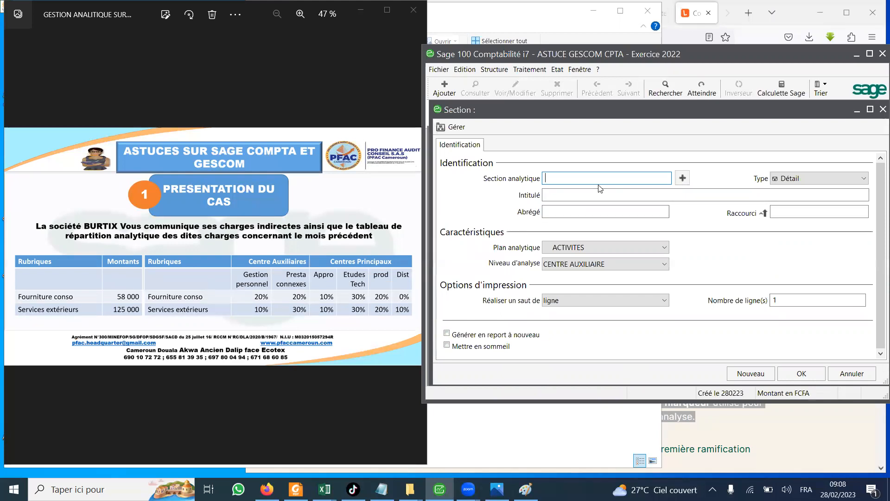
click(863, 179)
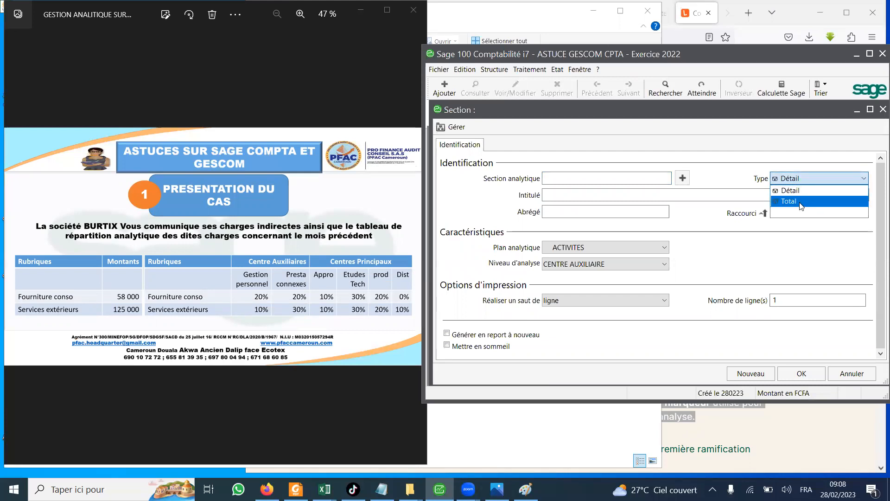
click(695, 154)
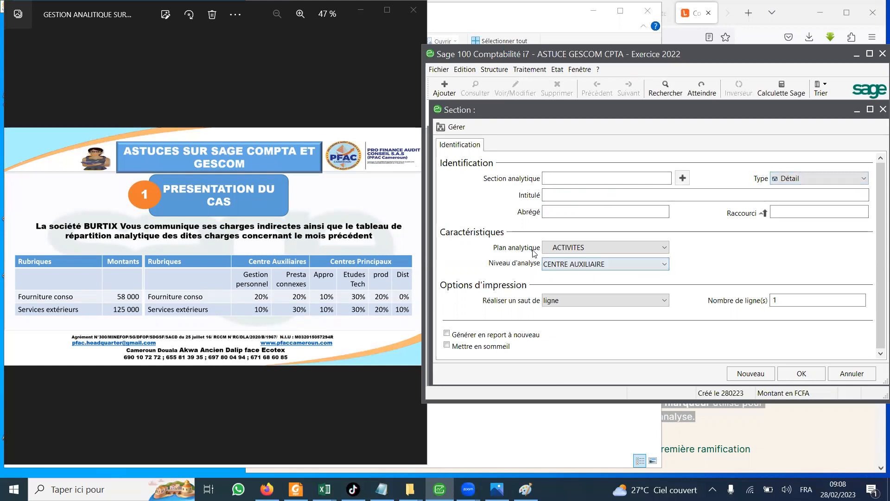
click(664, 264)
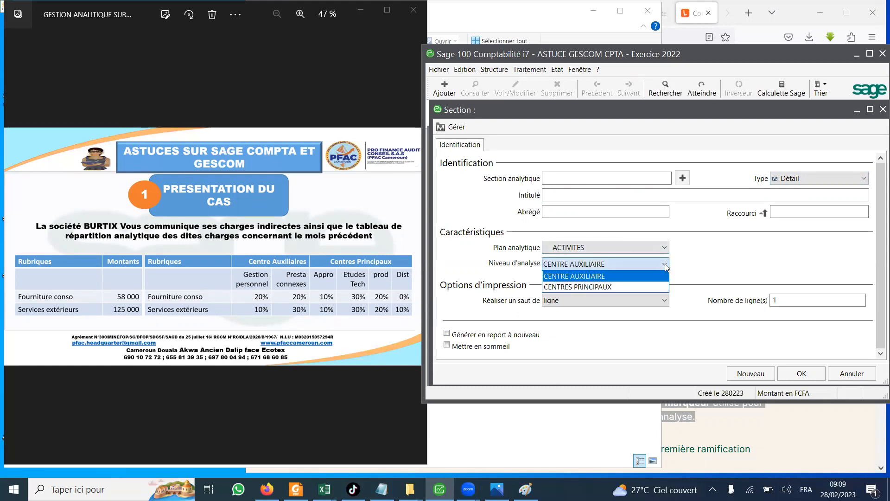
click(589, 280)
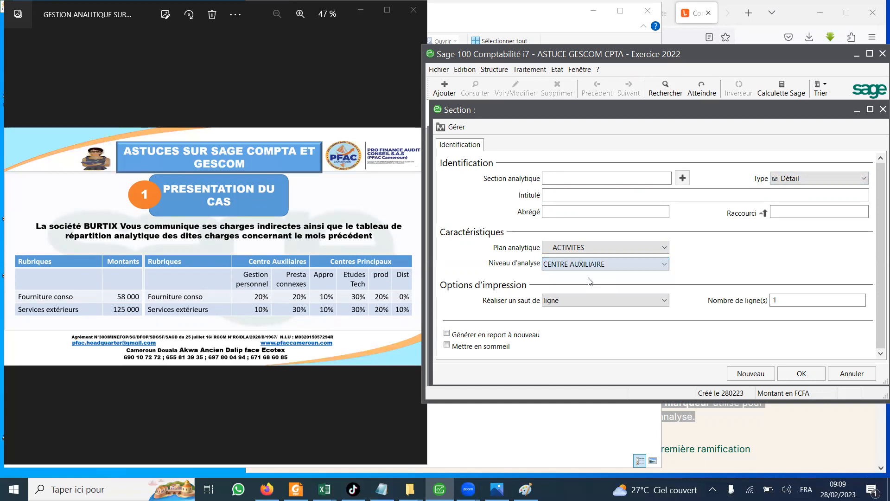
- Define the section as number 921, type Total, titled CENTRE AUXILIAIRE and abbreviated CAUX, and save it
click(564, 181)
text(921)
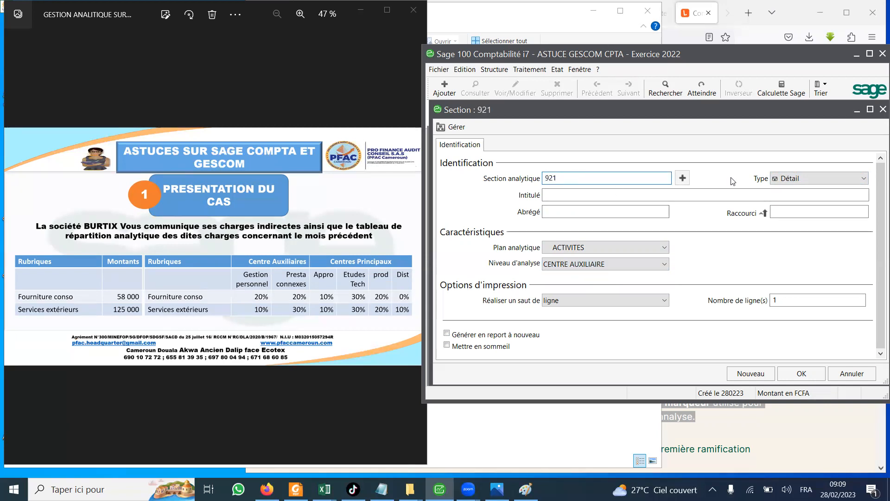
click(862, 179)
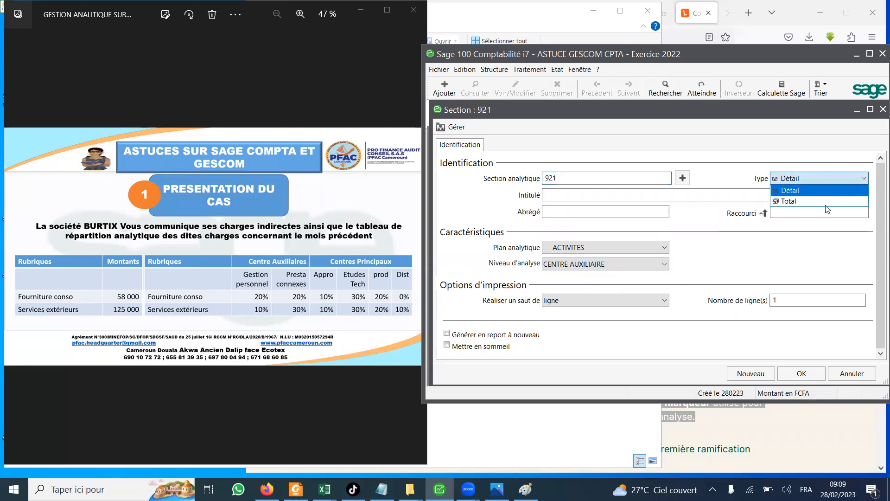
click(802, 201)
click(565, 193)
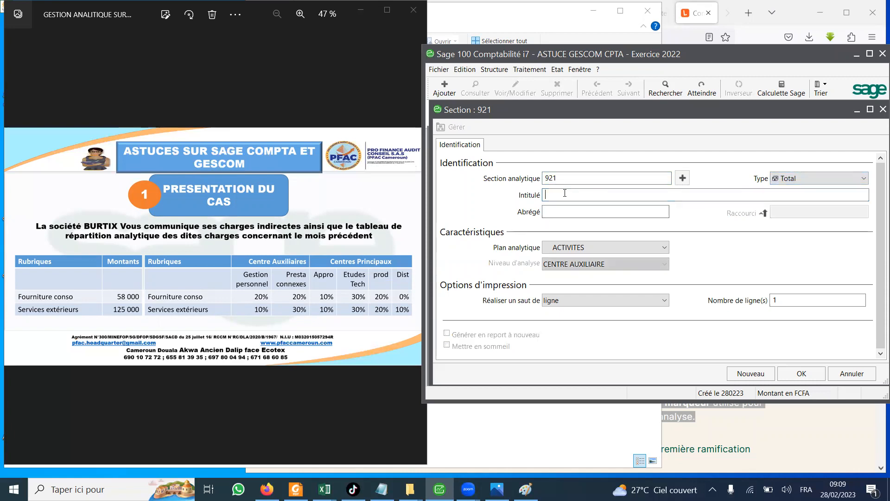
text(CENTRE AUXILI)
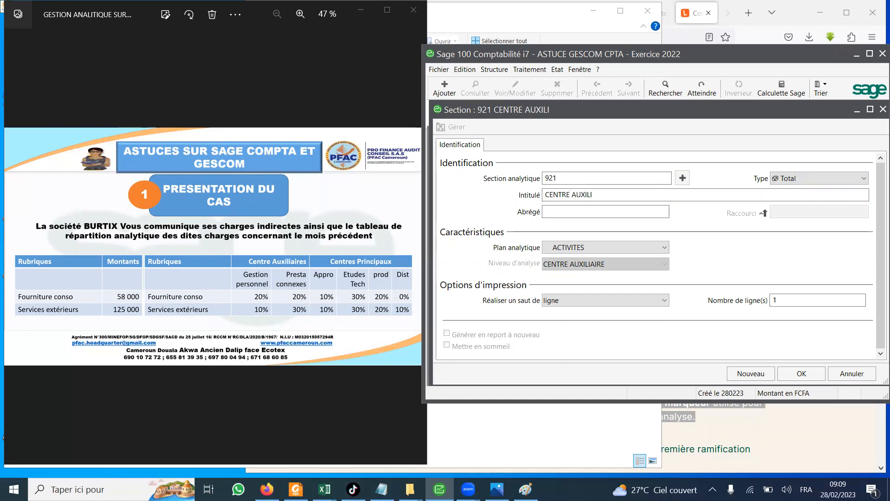
text(AIRE)
click(573, 214)
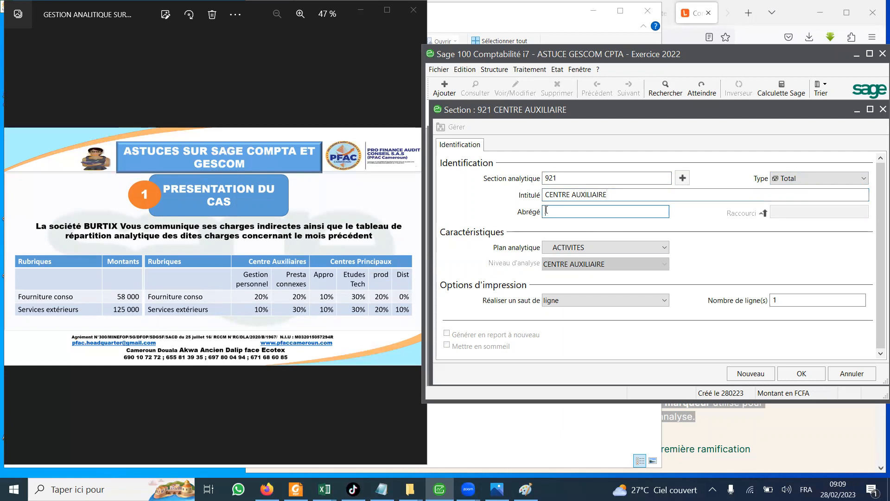
text(CAUX)
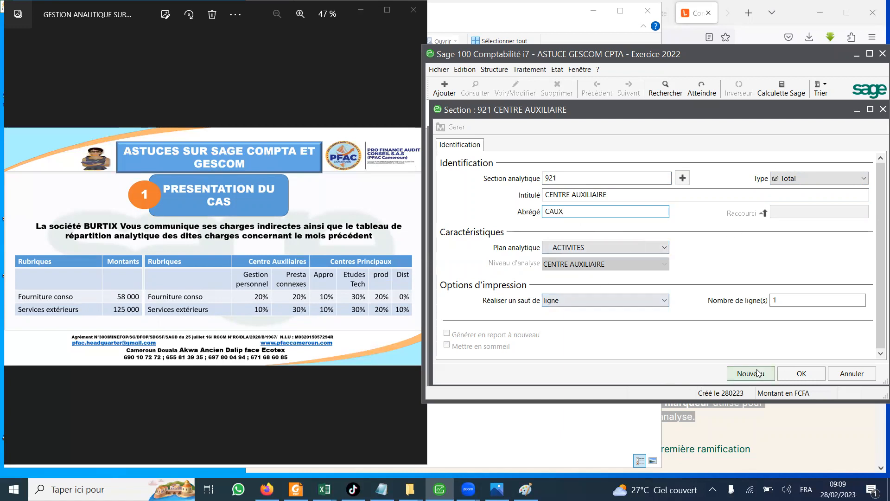
click(800, 374)
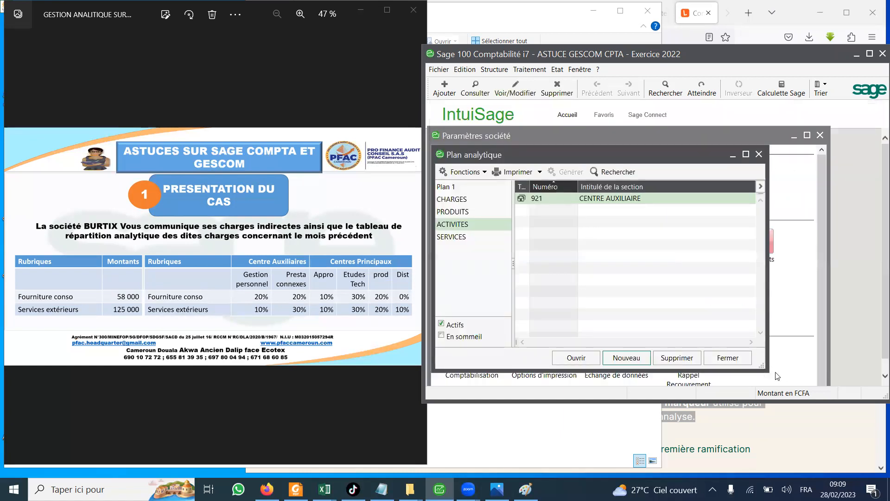
- Start another section in the ACTIVITES plan with type Total and number 922
click(619, 359)
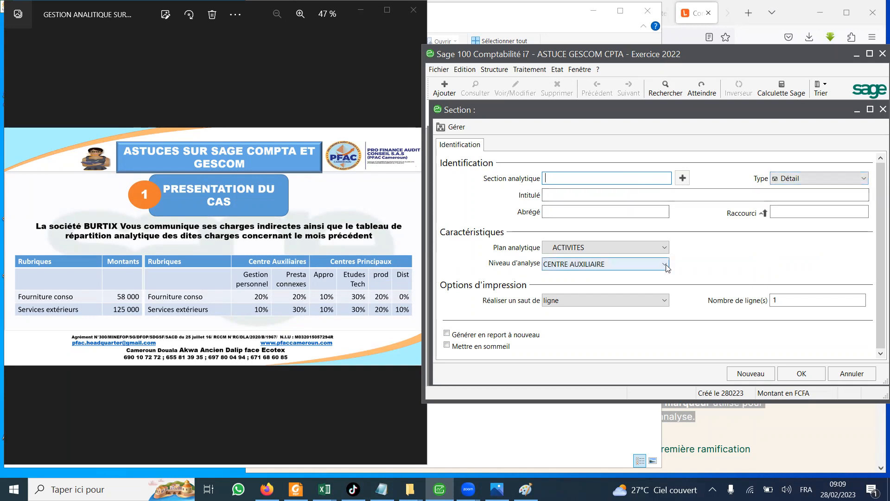
click(621, 264)
click(603, 286)
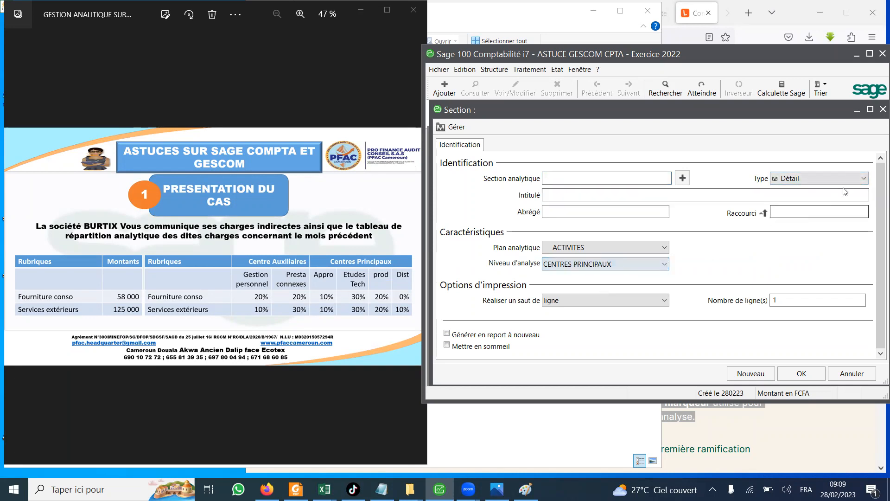
click(862, 178)
click(816, 198)
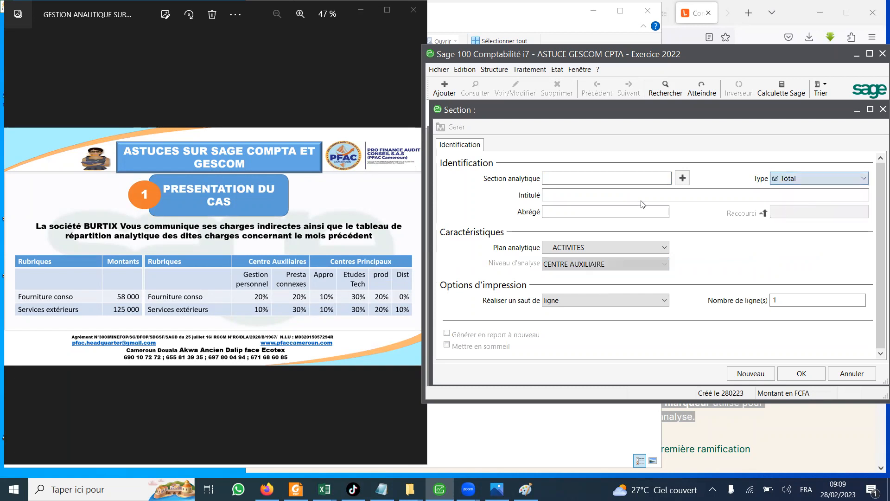
click(559, 181)
text(9)
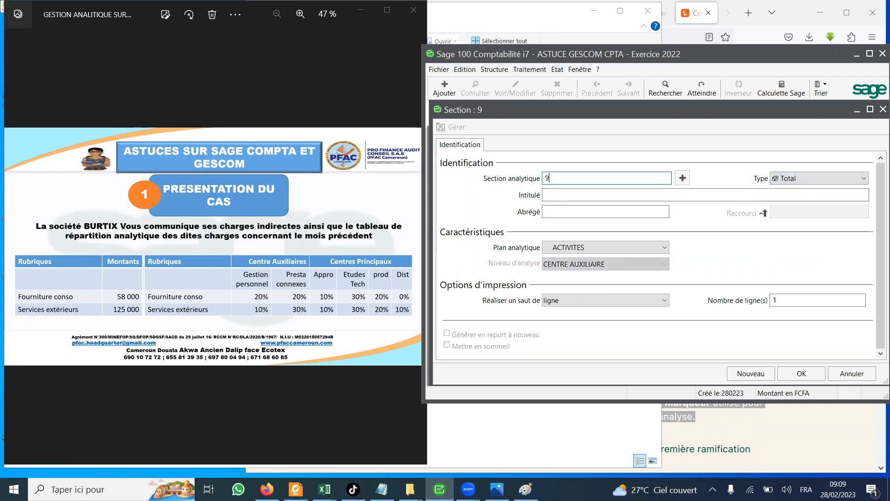
text(22)
- Title section 922 CENTRES PRINCIPAUX, abbreviate it as CPRI, and save it
click(580, 196)
text(CE)
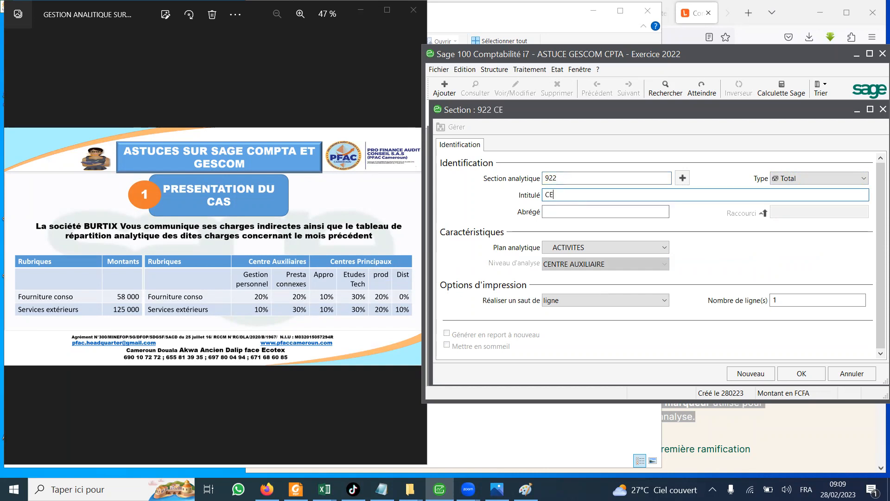
text(NTRE PR)
key(BackSpace)
key(BackSpace)
text(S)
key(BackSpace)
text(S PRINCI)
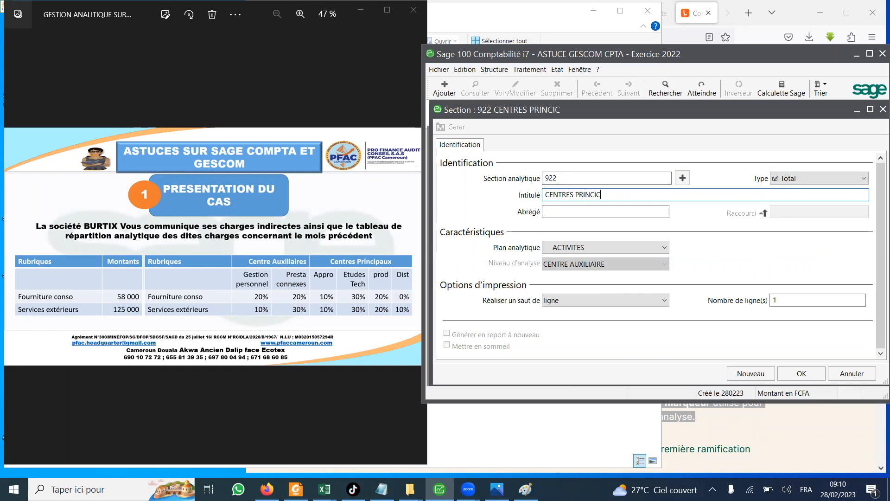
text(PAX)
key(BackSpace)
text(UX)
click(625, 212)
text(CP)
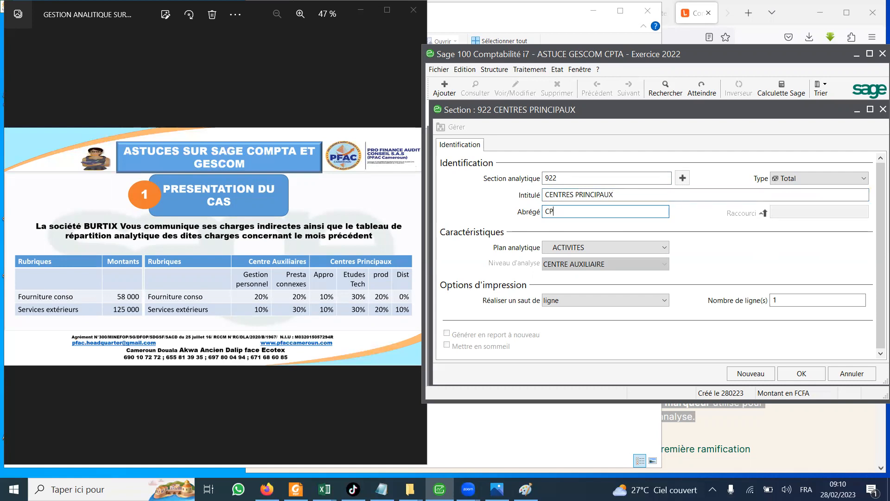
text(RI)
click(802, 372)
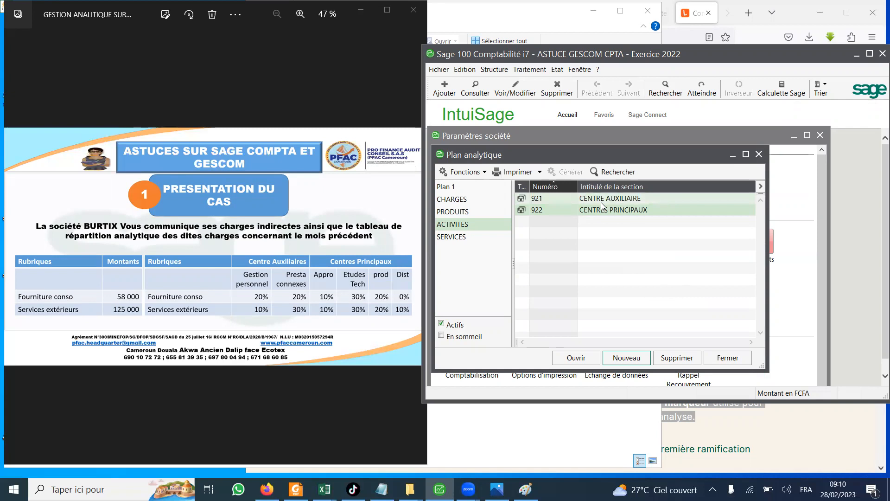
- Create section 9211CAUX in the ACTIVITES plan, titled GESTION DU PERSONNEL, with CENTRE AUXILIAIRE as its analysis level, and save it
click(626, 361)
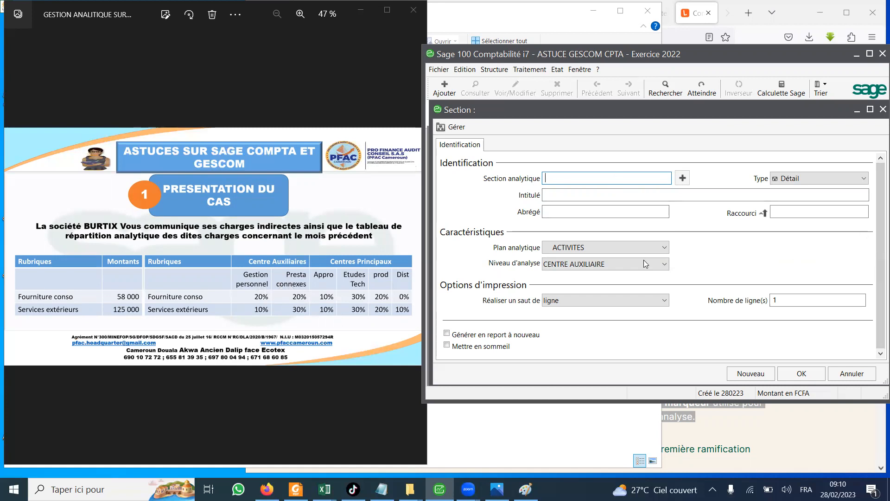
click(603, 265)
click(585, 276)
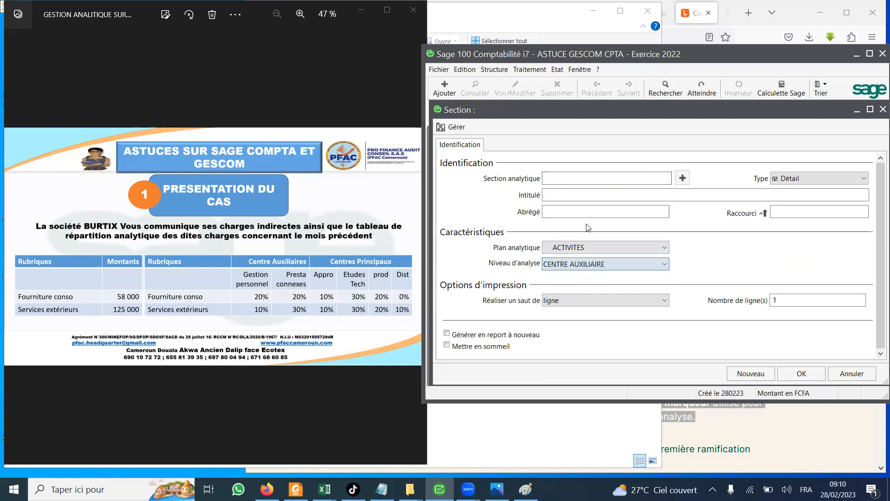
click(561, 179)
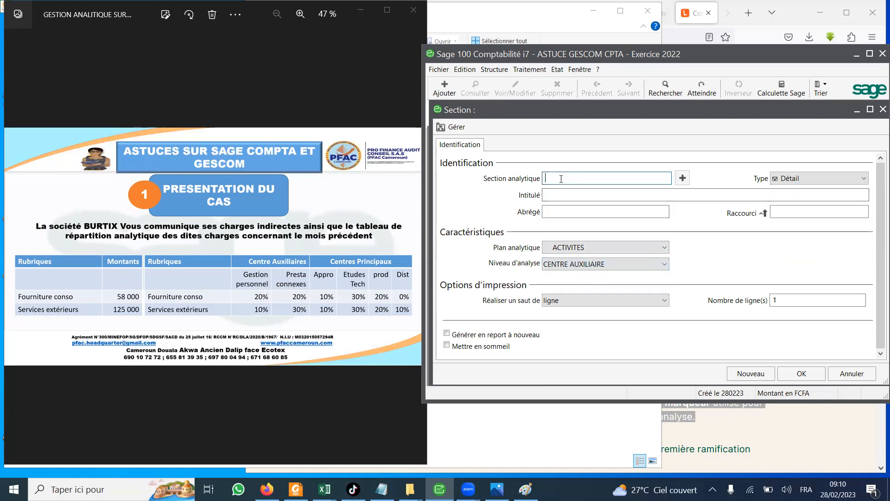
text(921)
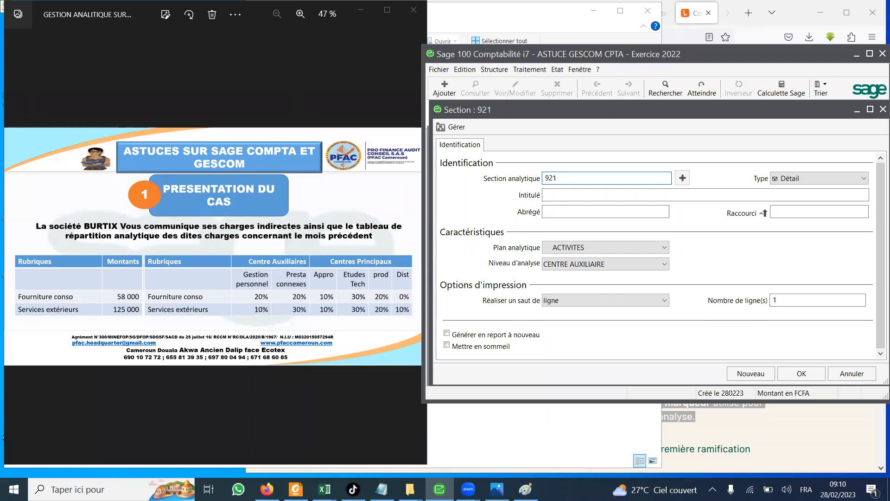
text(CAUX)
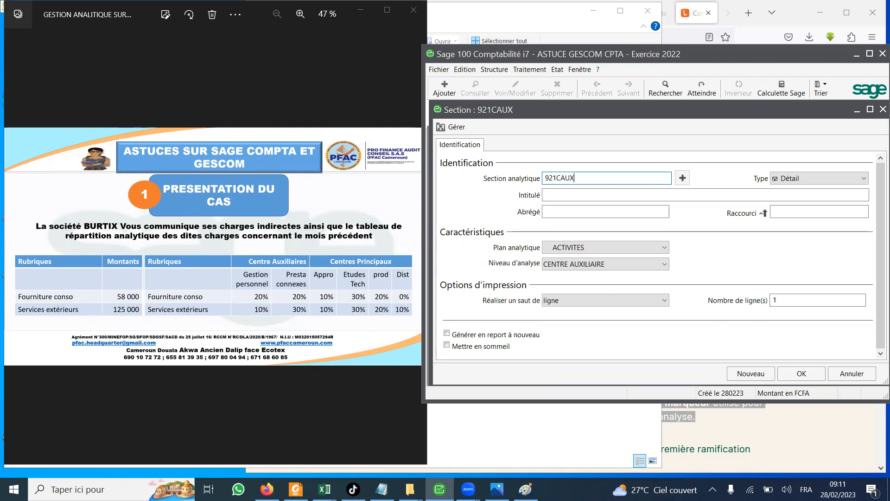
click(557, 179)
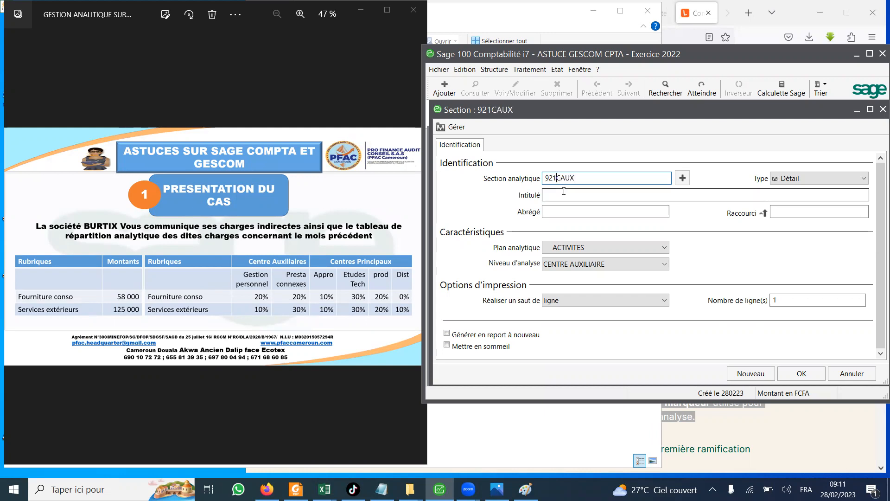
text(1)
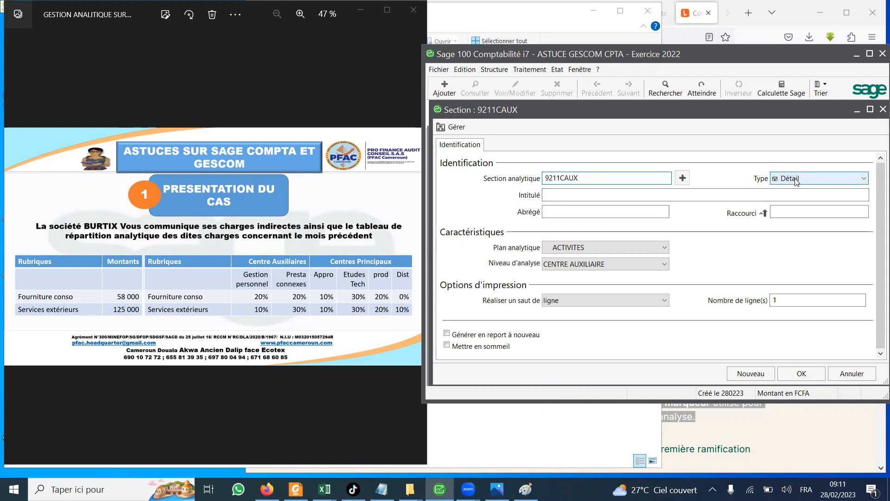
click(556, 197)
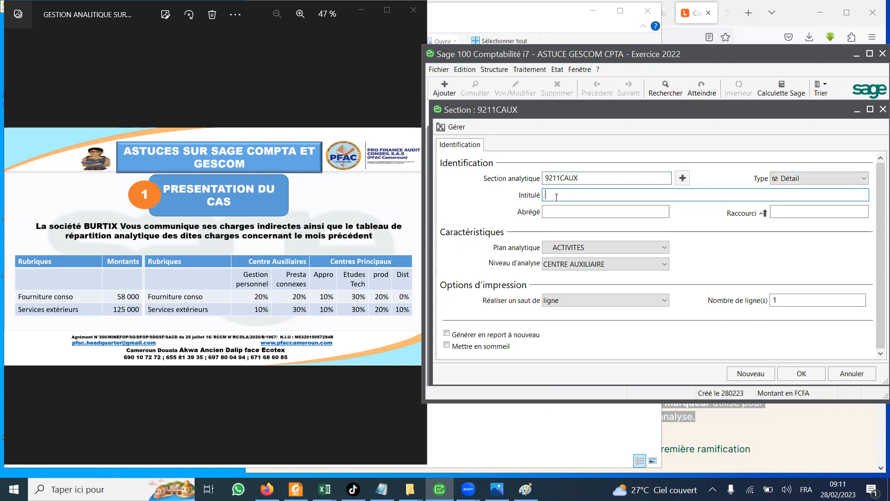
text(GESTION DU PERSONNEL)
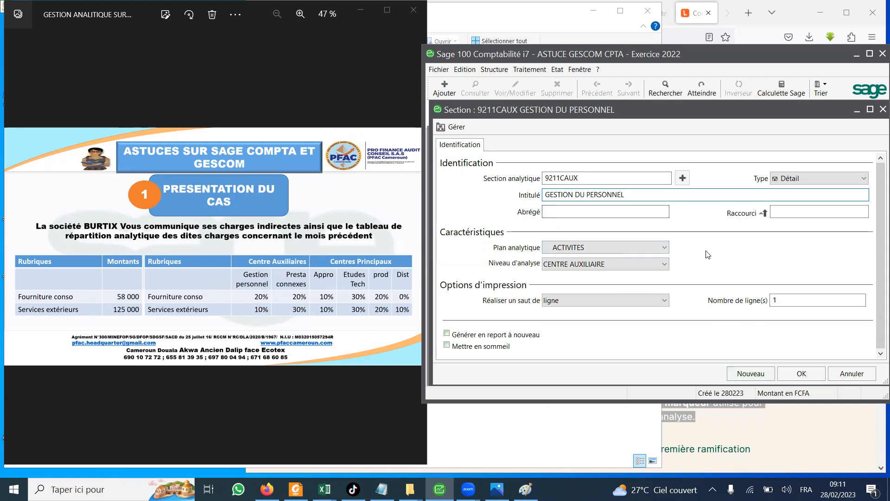
click(751, 374)
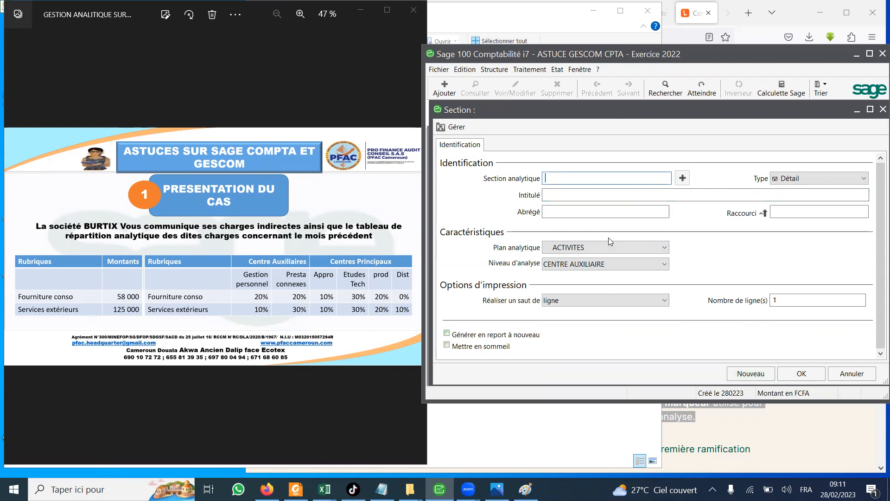
- Define the new section as 9212CAUX, titled PRESTATIONS CONNEXES, and save it
text(9212CAUX)
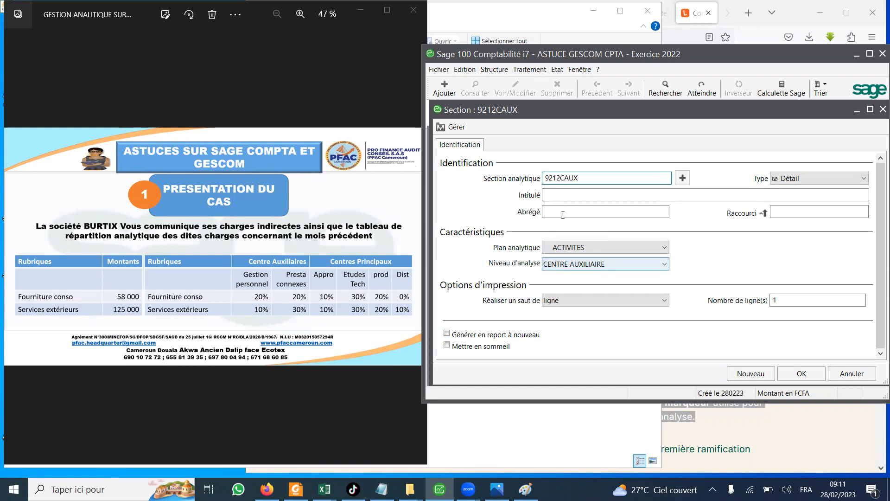
click(560, 195)
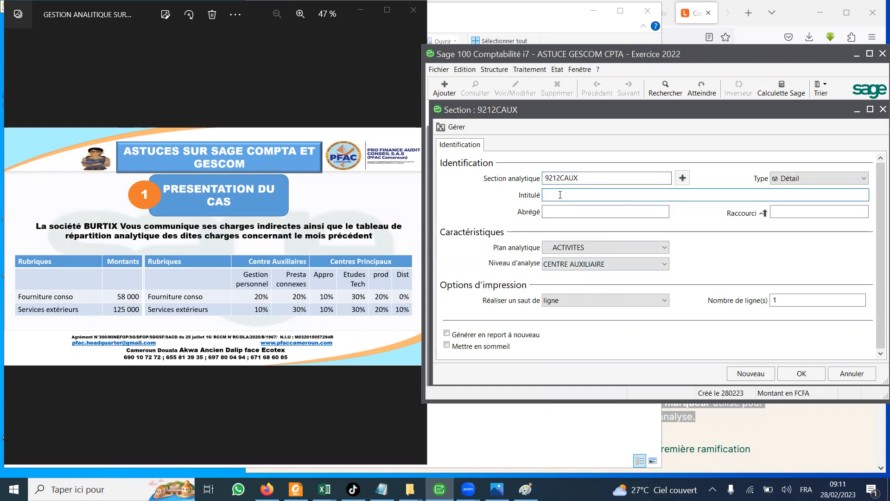
text(PRESTATION CONNE)
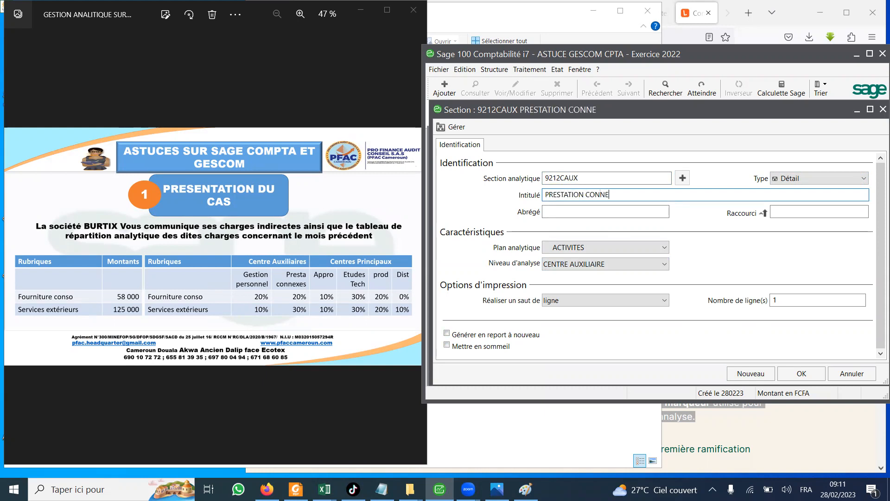
text(XEE)
key(BackSpace)
text(S)
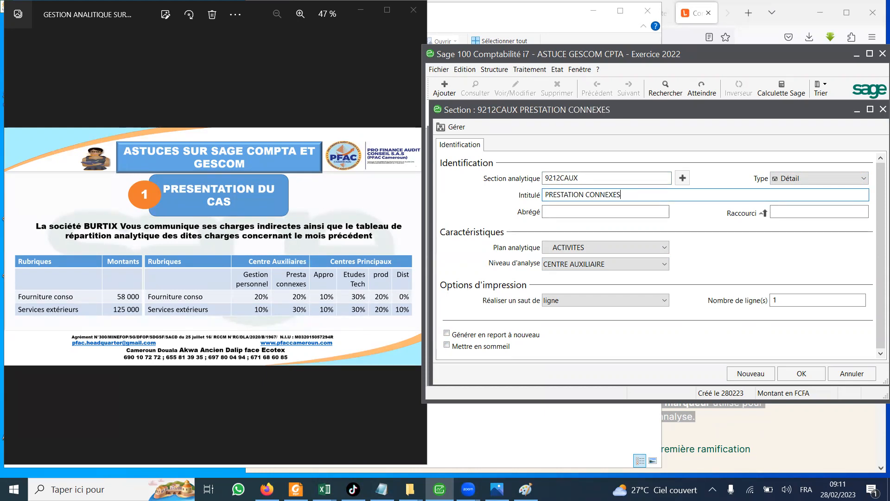
click(584, 196)
text(S)
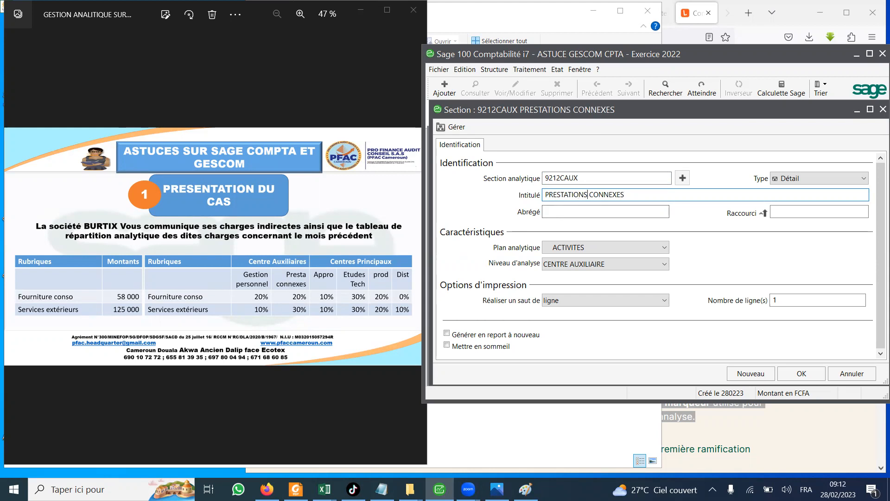
click(756, 374)
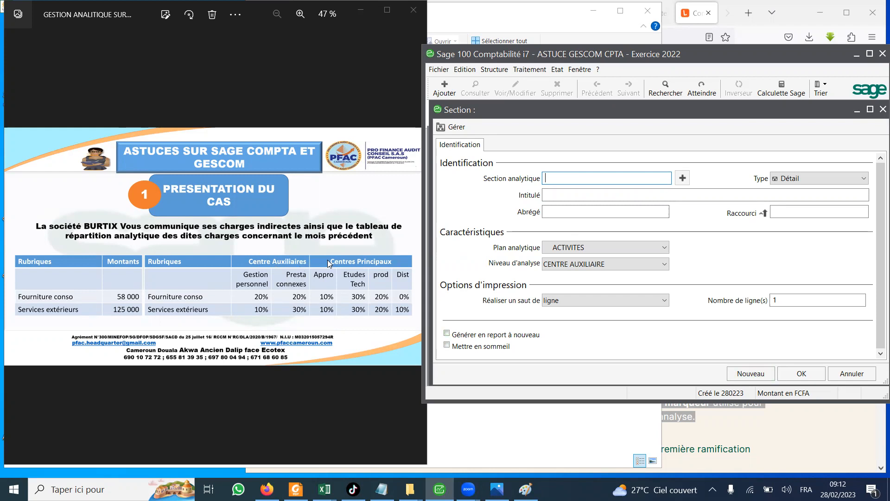
- Define the new section as 9221CPRI, titled APPROVISIONNEMENT, with CENTRES PRINCIPAUX as its analysis level, and save it
click(665, 266)
click(578, 287)
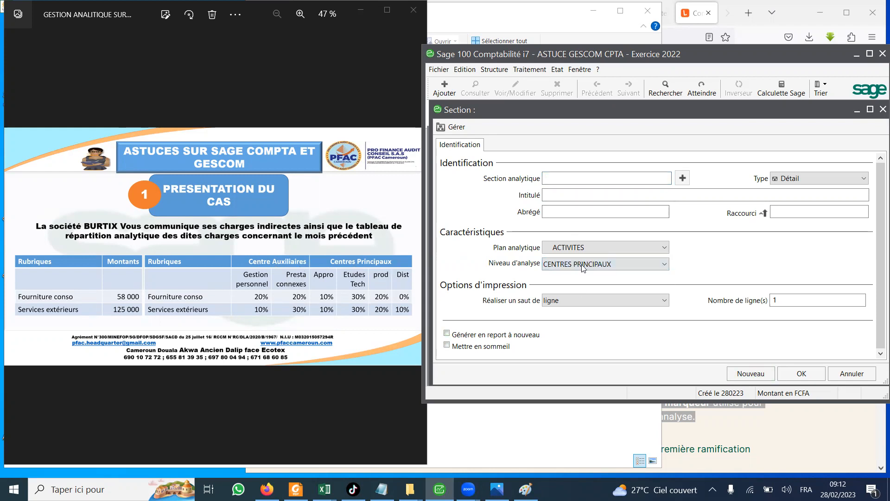
click(598, 177)
text(92)
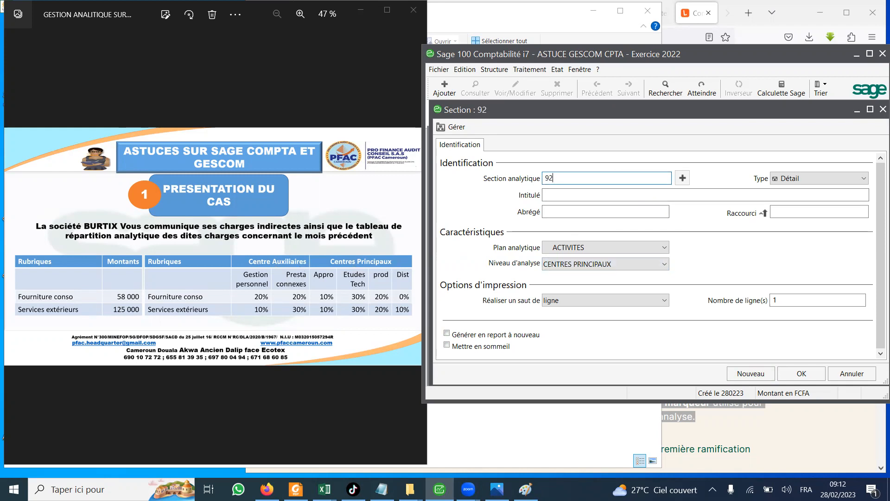
text(21CPRI)
click(552, 197)
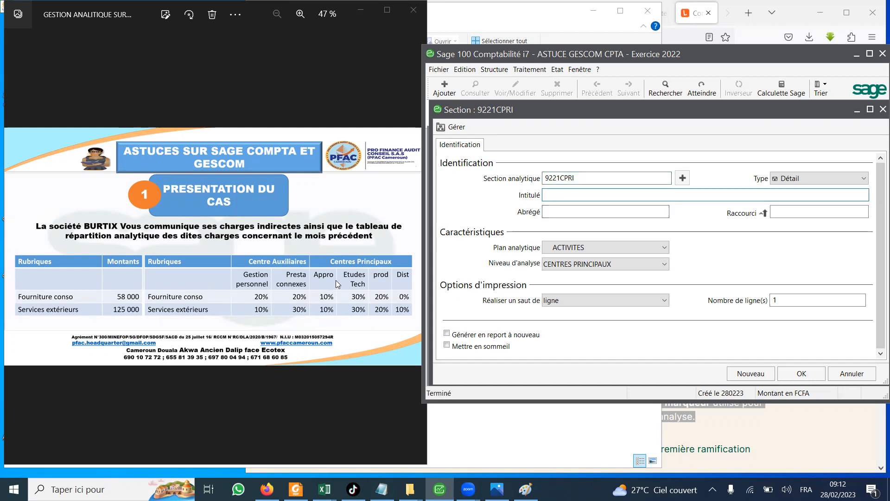
text(APPROVISIONE)
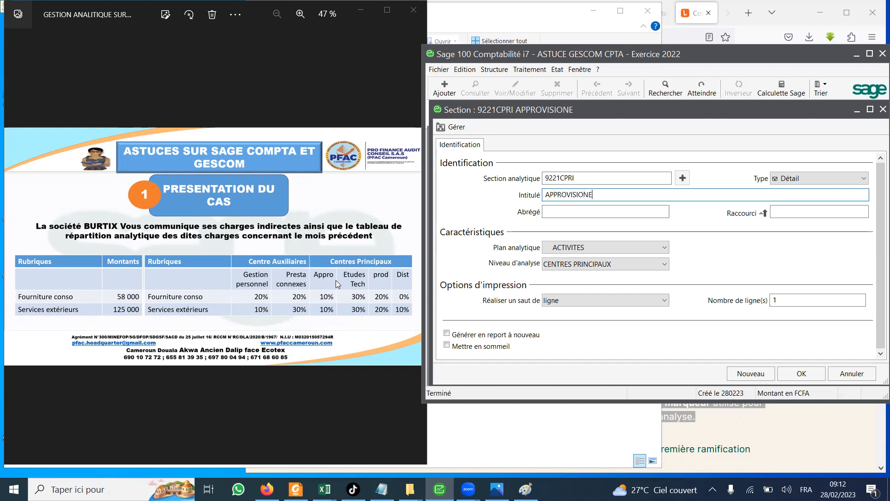
key(BackSpace)
text(NEMENT)
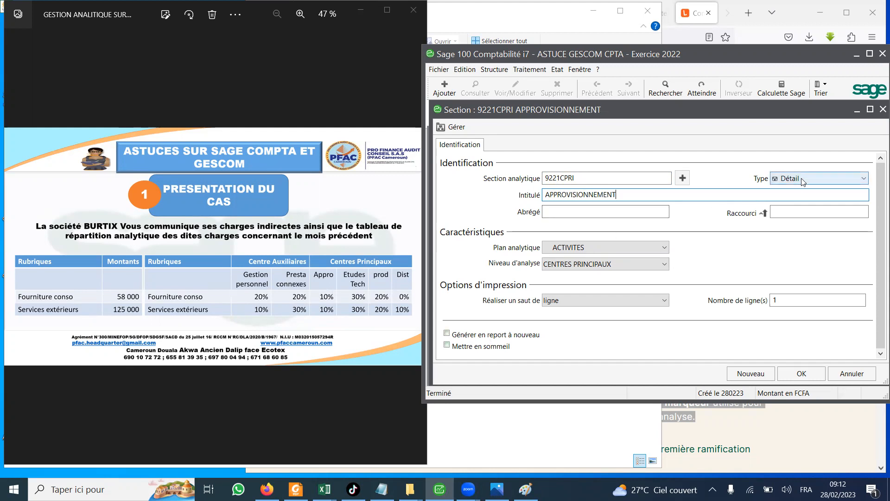
click(751, 373)
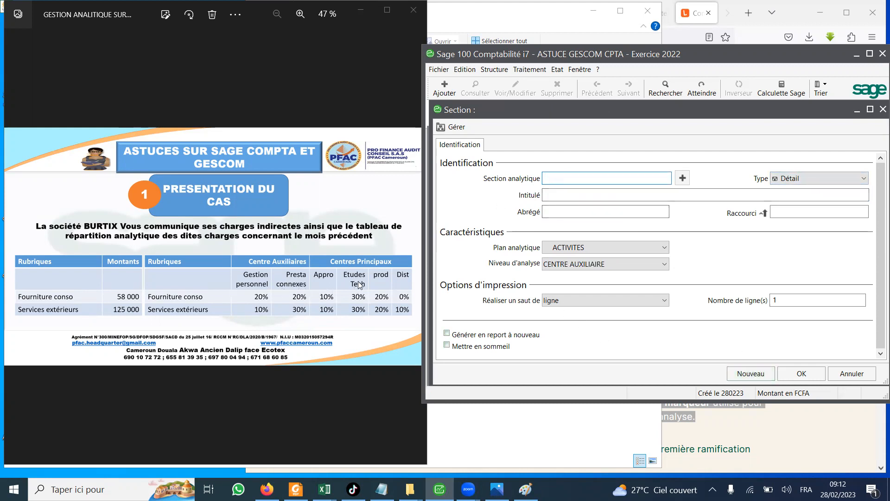
- Define the new section as 9222CPRI, titled ETUDES TECHNIQUES, and save it
text(9222CPRI)
key(Tab)
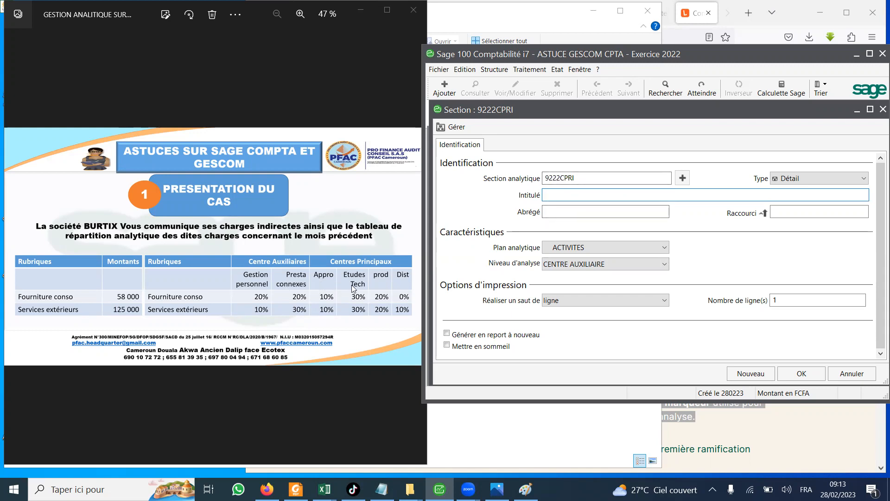
text(ETUDE)
text(S TECHNIQ)
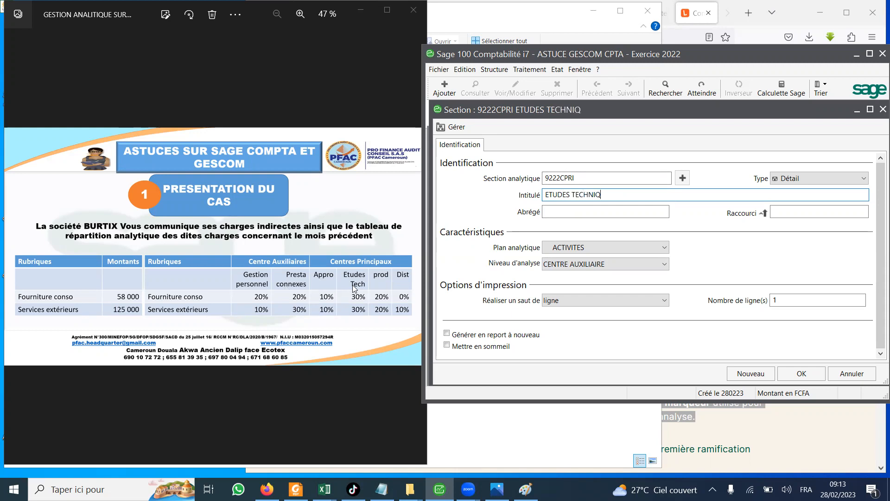
text(UES)
click(751, 374)
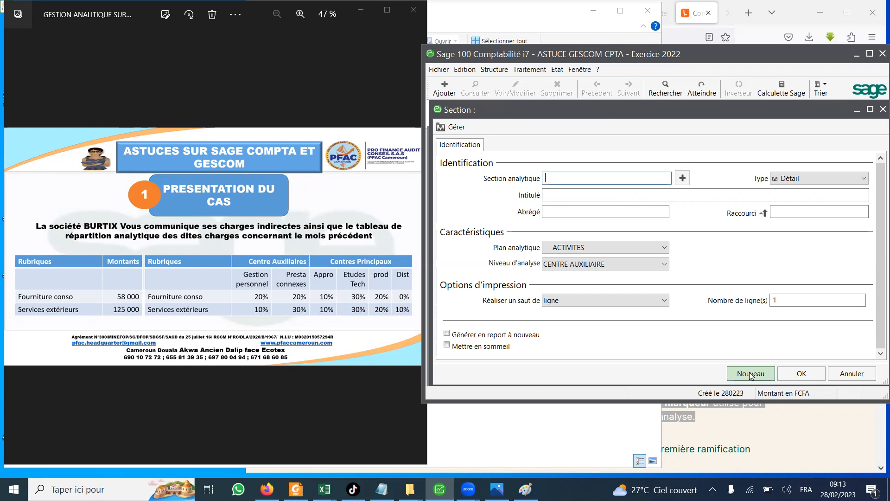
- Define the new section as 9223CPRI, titled PRODUCTION, and save it
text(92)
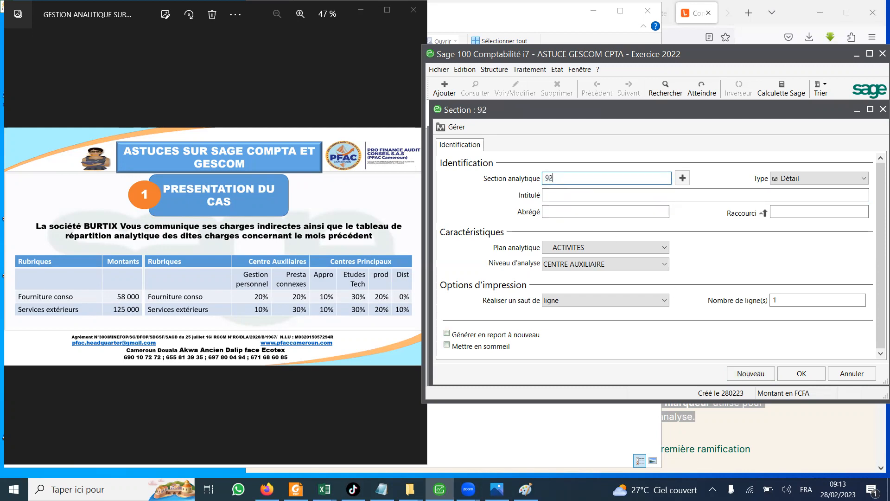
text(23CPRI)
click(563, 194)
text(PR)
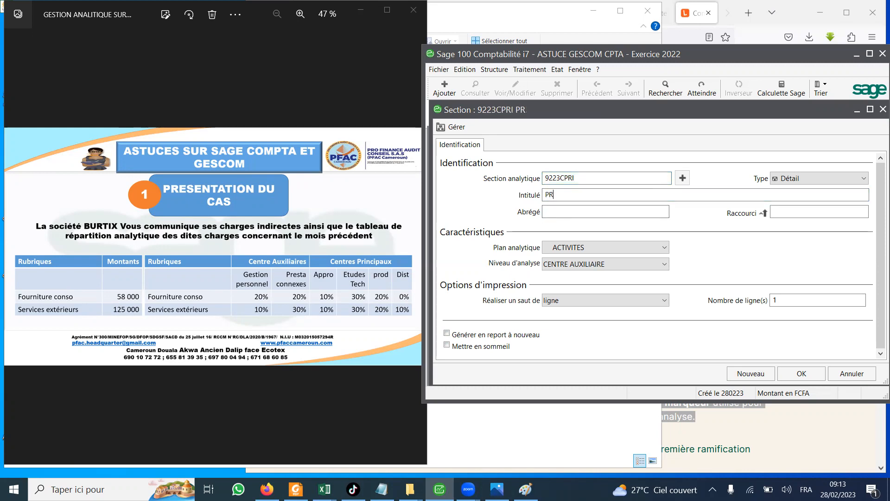
text(ODUCTION)
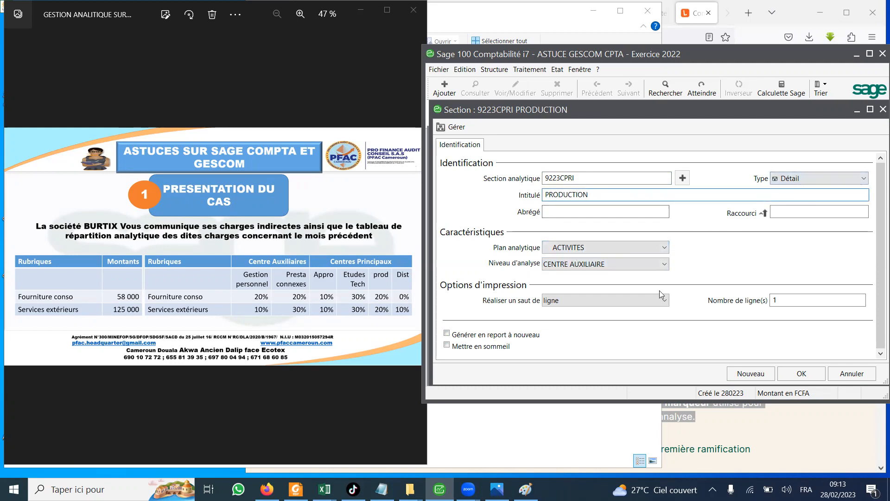
click(750, 380)
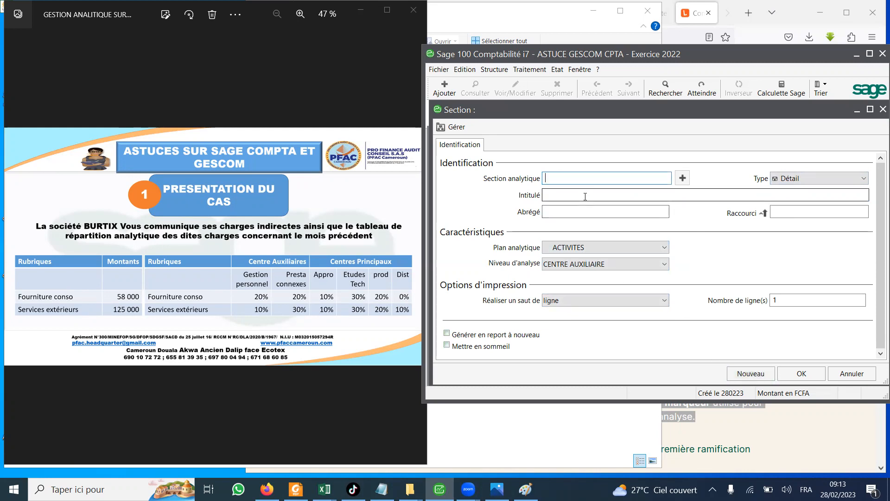
- Define the new section as 9224CPRI, titled DISTRIBUTION, then save it and return to the section list
text(9224CPRI)
click(563, 194)
text(DI)
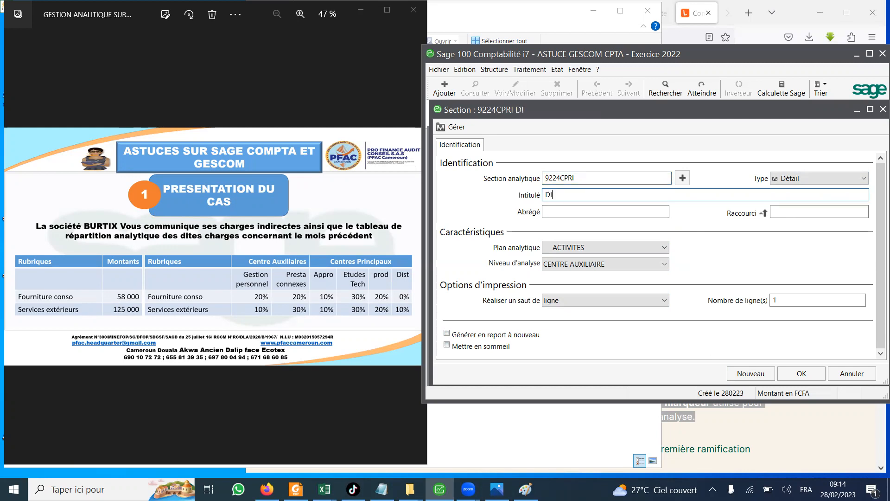
text(STRIBUTION)
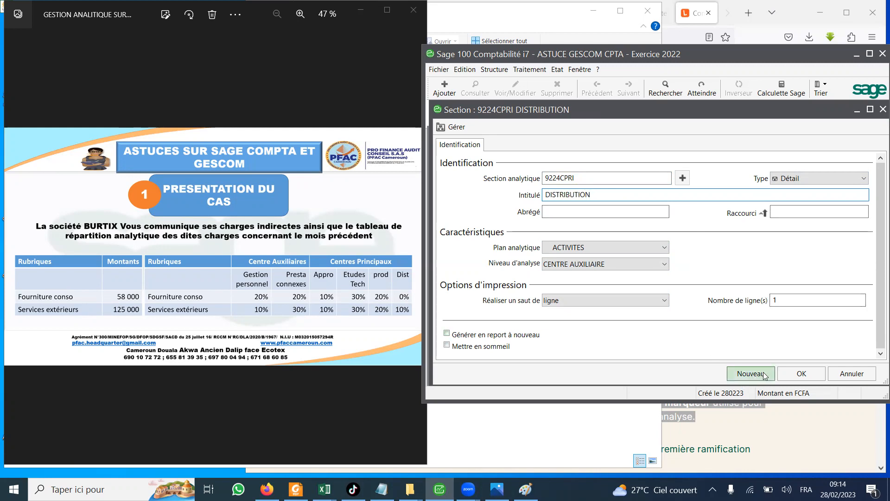
click(798, 375)
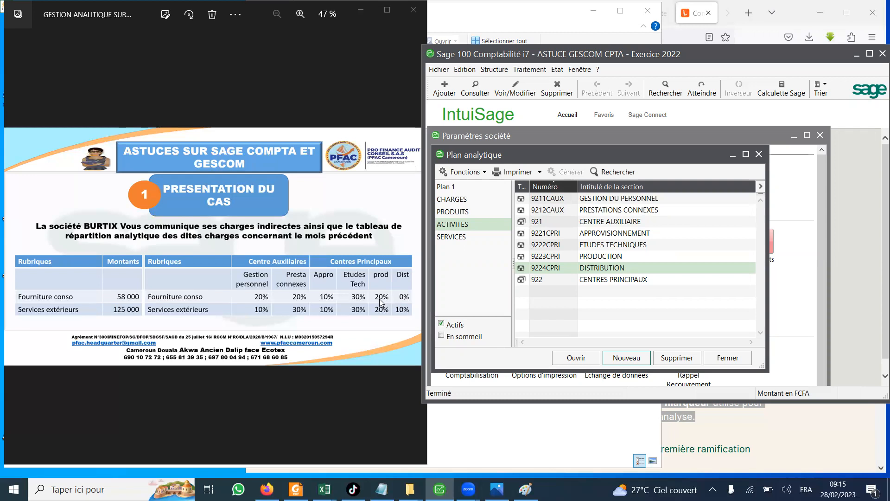
click(626, 85)
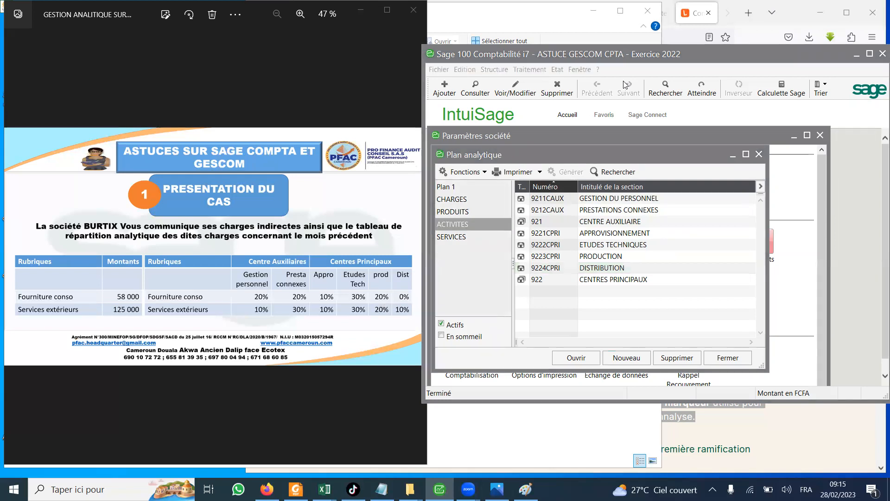